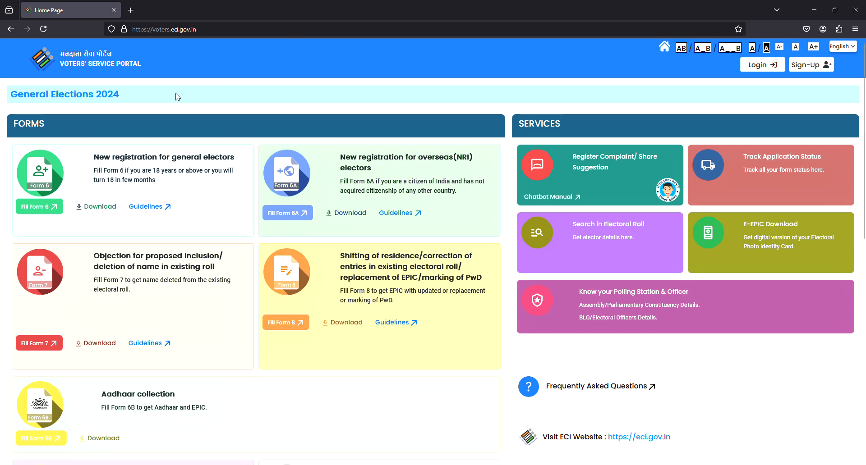
Start Form 6B from the home page, pick Sign-Up instead of login, and focus the email field.
click(61, 65)
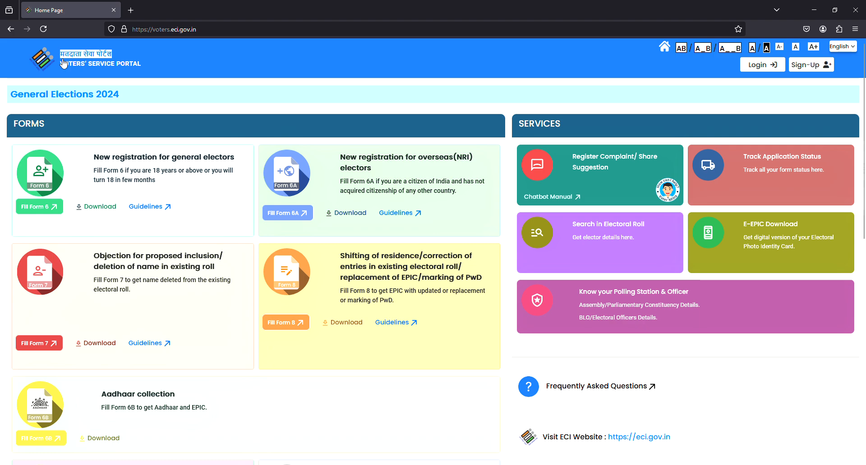
scroll(219, 136, down, 5)
scroll(266, 142, down, 4)
scroll(222, 158, up, 6)
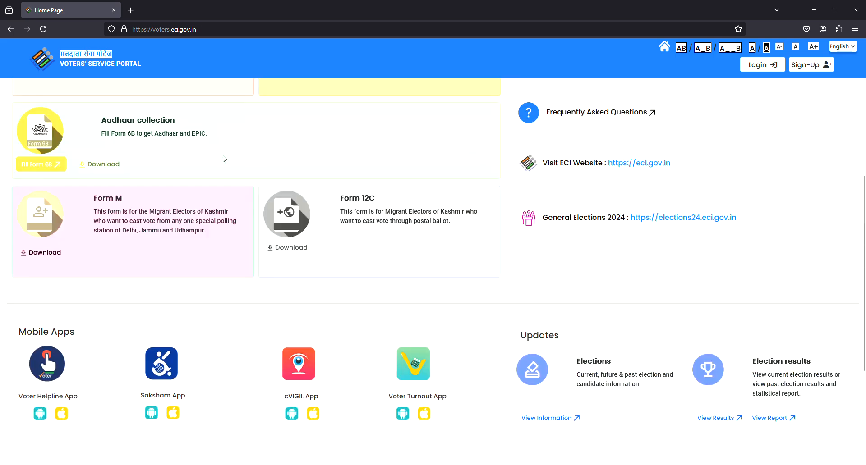
scroll(171, 212, down, 2)
scroll(251, 201, up, 3)
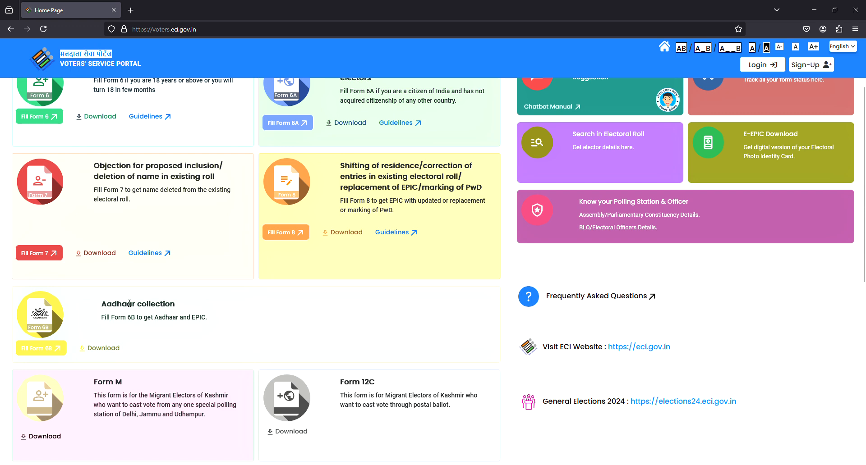
click(42, 350)
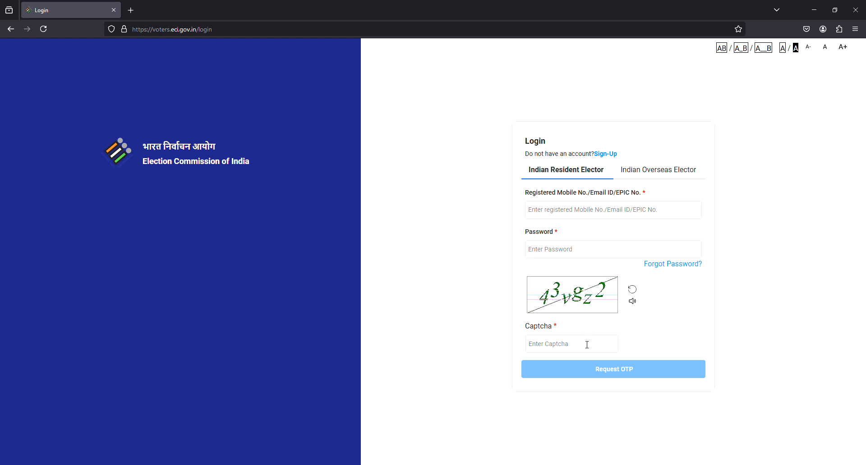
click(607, 155)
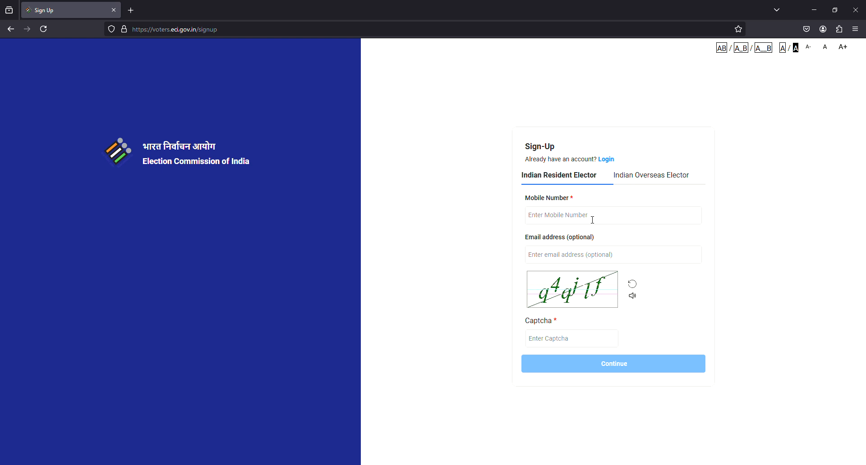
click(584, 248)
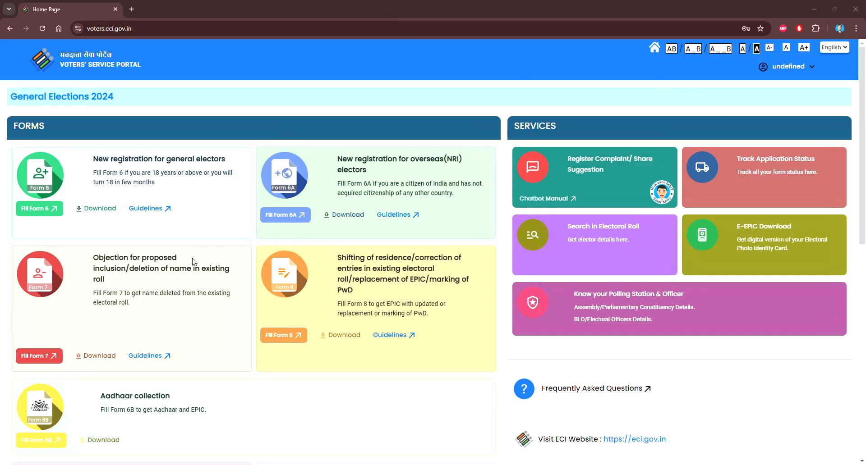
Open Form 6B and enter the elector's EPIC number.
scroll(165, 287, down, 3)
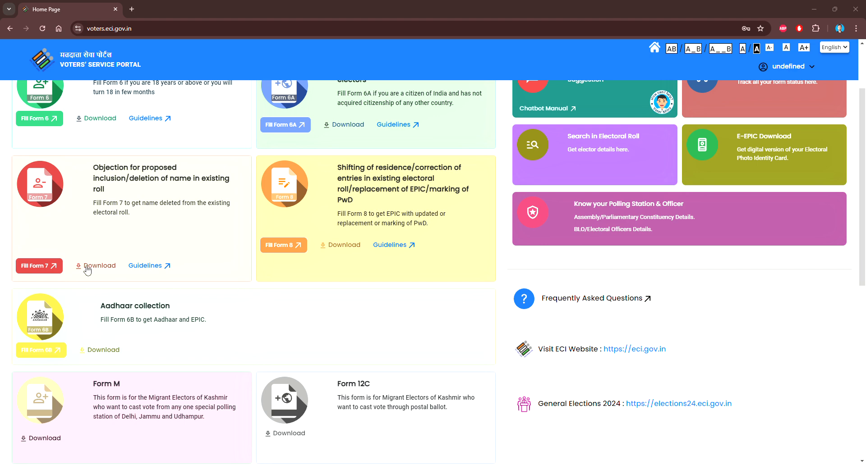
click(35, 351)
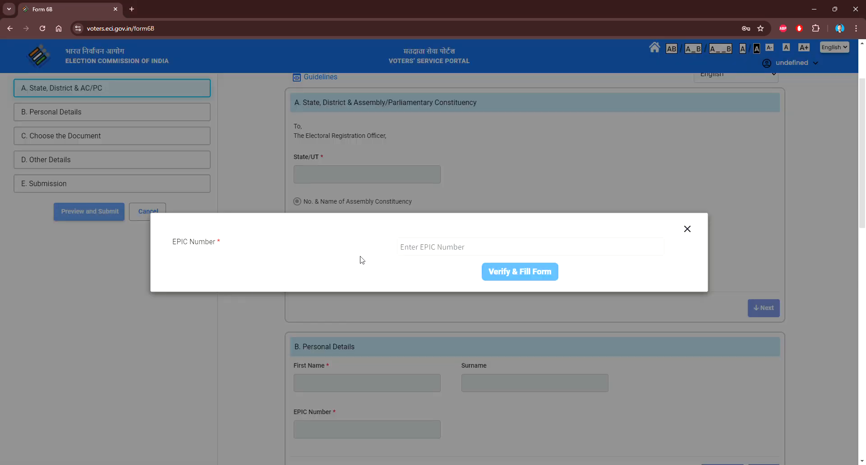
click(432, 247)
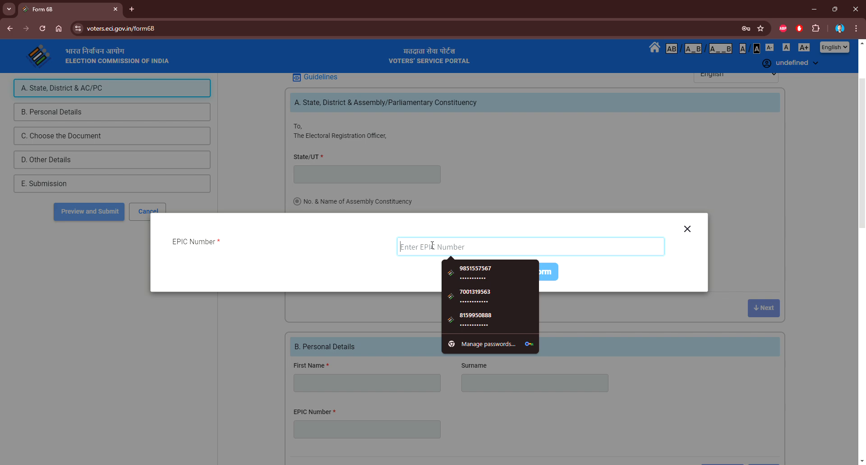
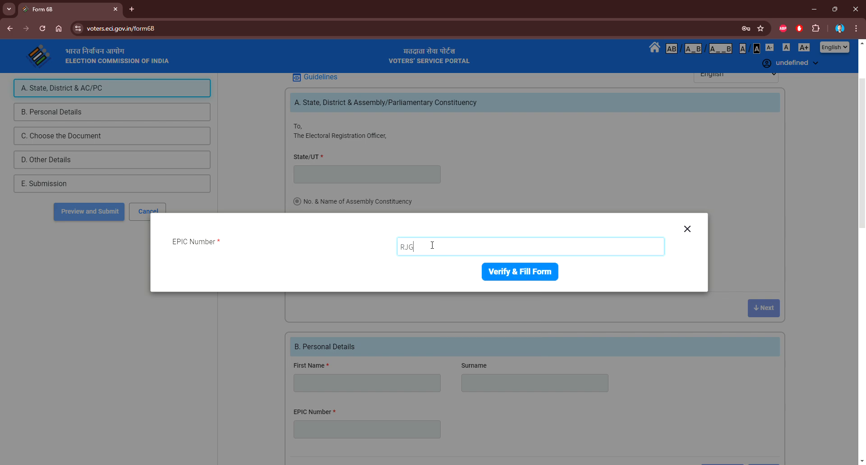
Verify the EPIC number; after the 'already linked' warning, enter a different EPIC number.
click(506, 271)
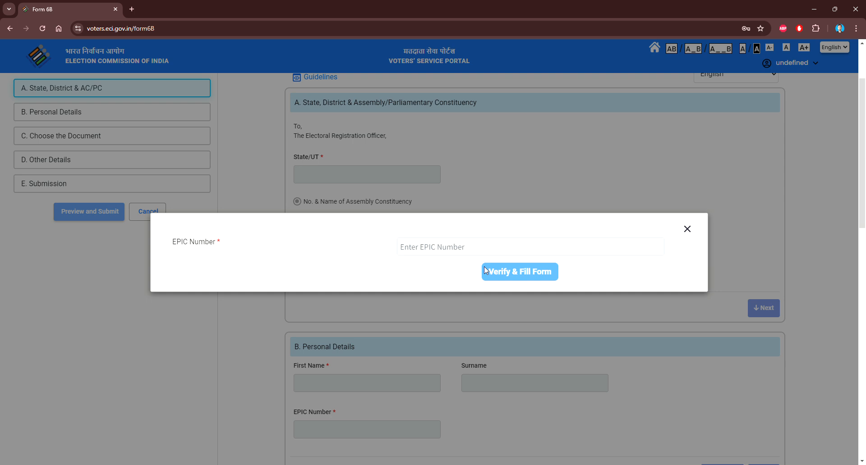
click(447, 248)
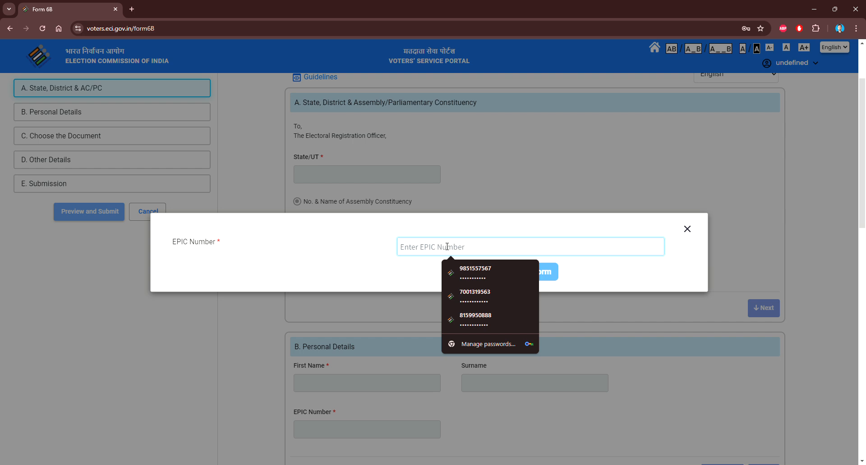
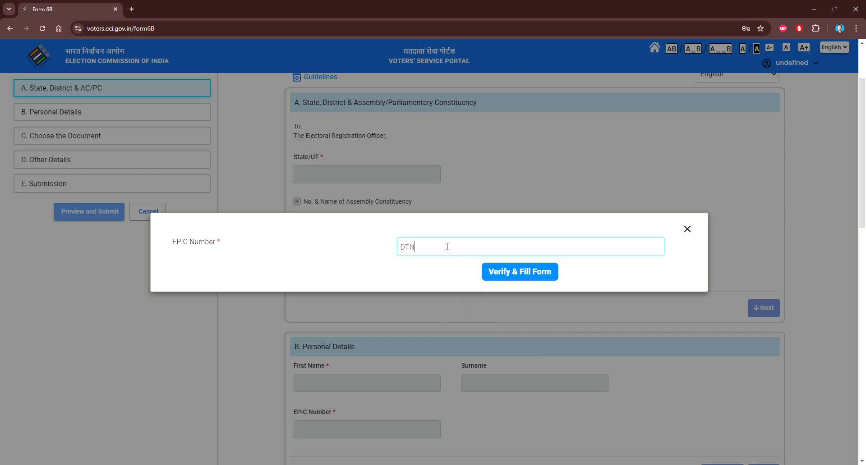
Verify the new EPIC number to auto-fill Form 6B and review the filled details.
click(518, 273)
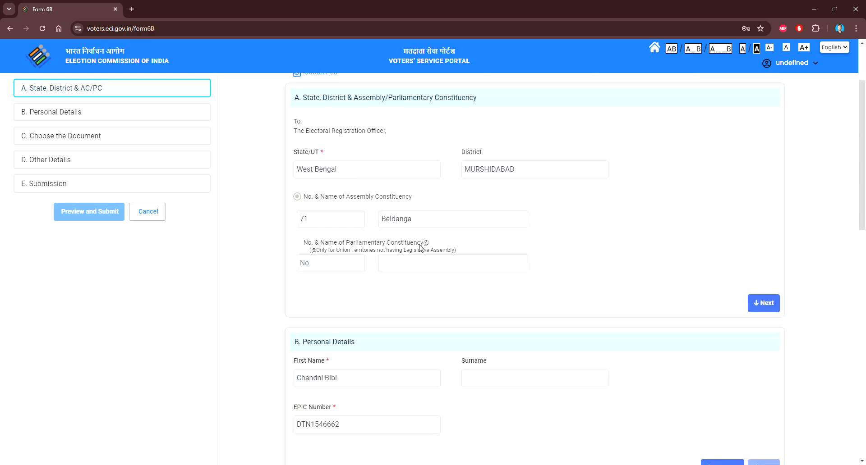
scroll(420, 247, up, 3)
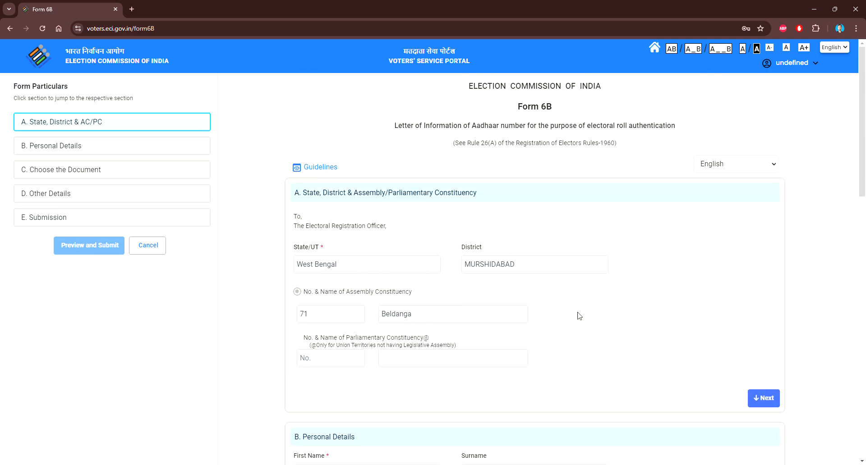
scroll(579, 315, down, 9)
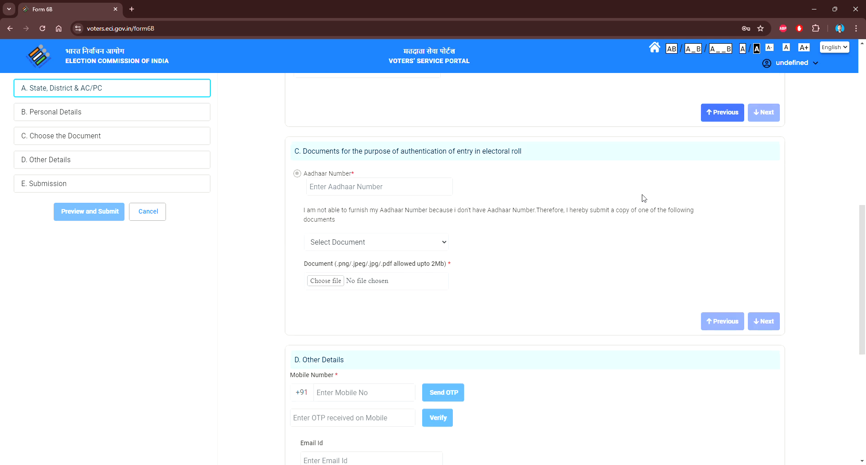
scroll(644, 199, down, 1)
scroll(528, 161, up, 5)
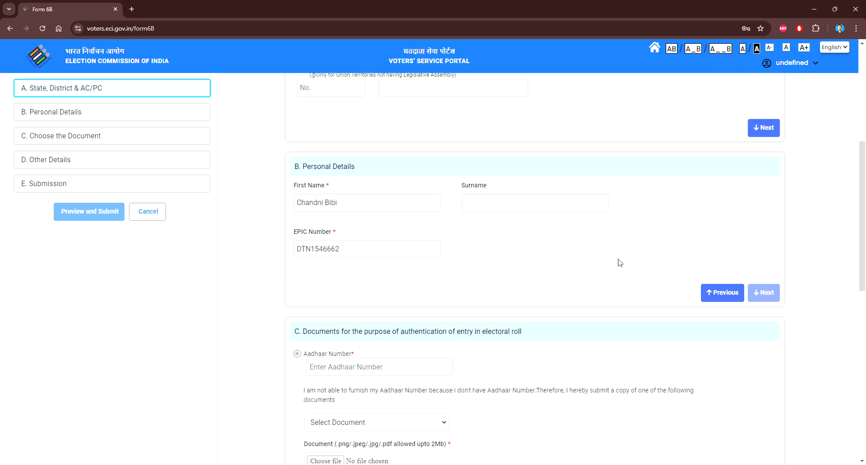
scroll(620, 263, up, 5)
Confirm section A and personal details section B to reach section C Documents.
click(762, 354)
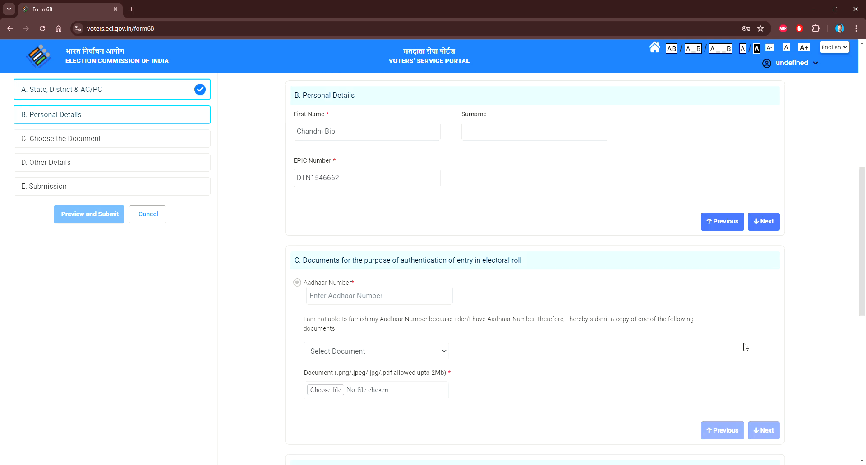
scroll(676, 167, down, 1)
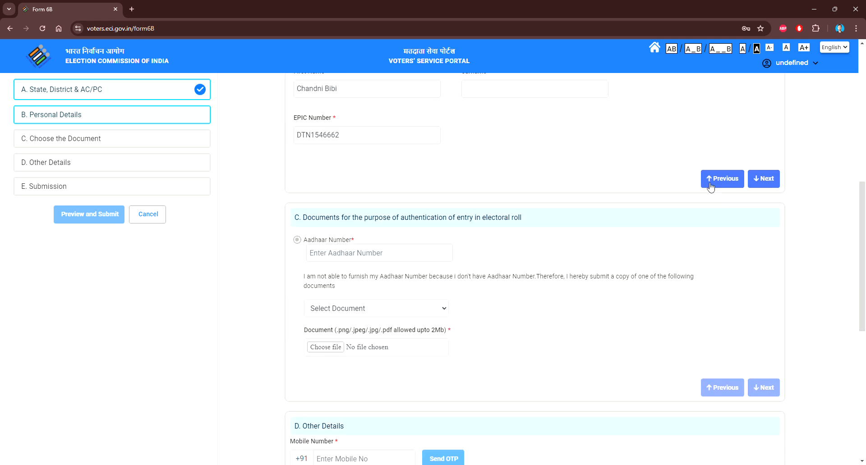
click(771, 177)
scroll(451, 228, down, 2)
scroll(451, 224, up, 3)
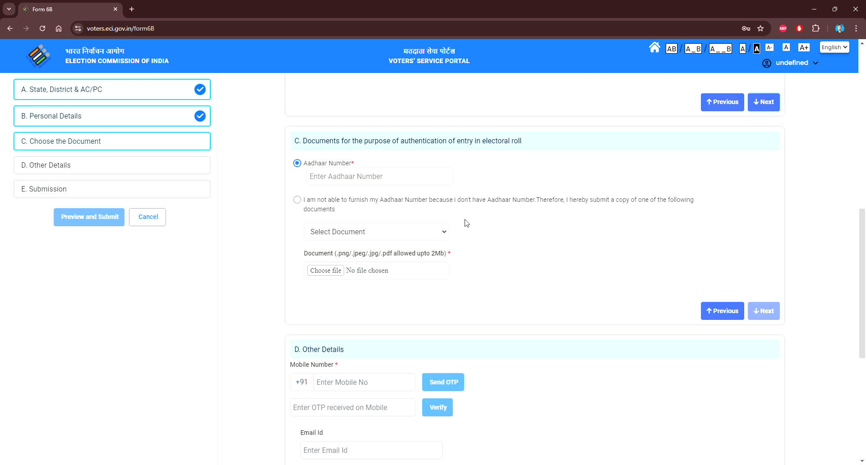
scroll(467, 224, up, 1)
scroll(405, 181, down, 2)
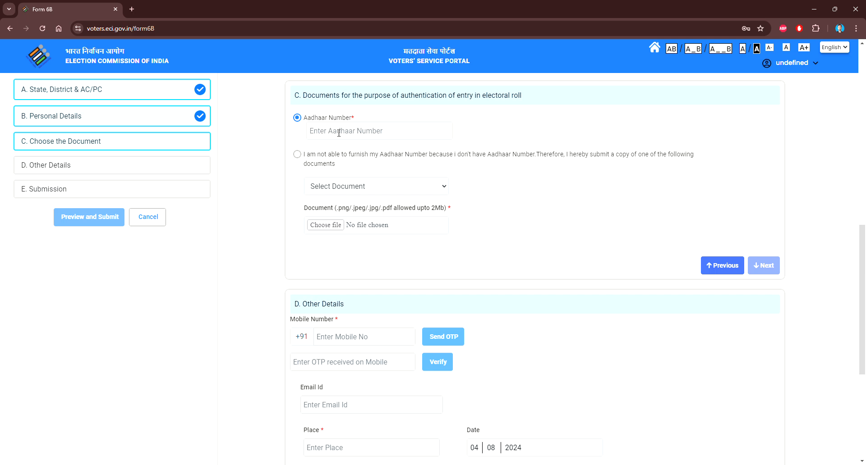
In section C keep Aadhaar Number as the document, paste the 12-digit Aadhaar number, and continue.
click(376, 131)
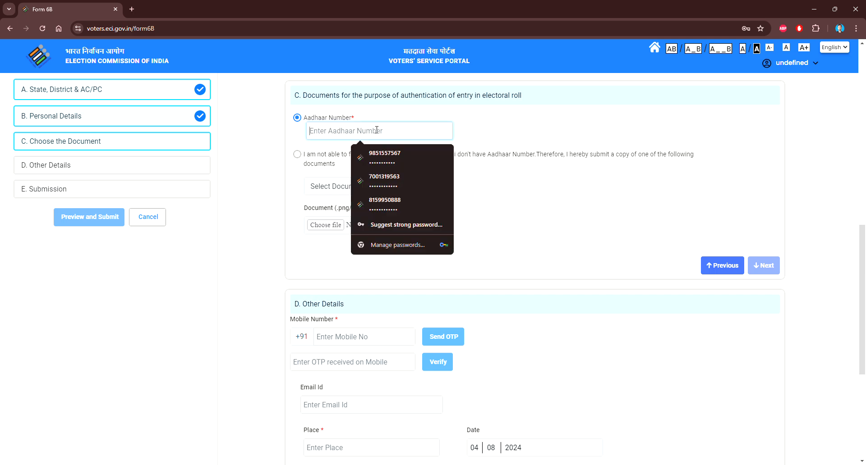
click(297, 154)
click(344, 185)
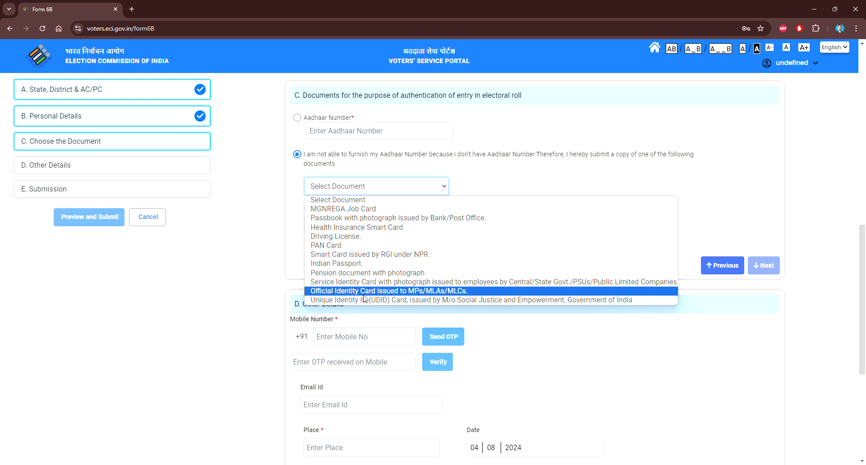
click(297, 118)
click(335, 130)
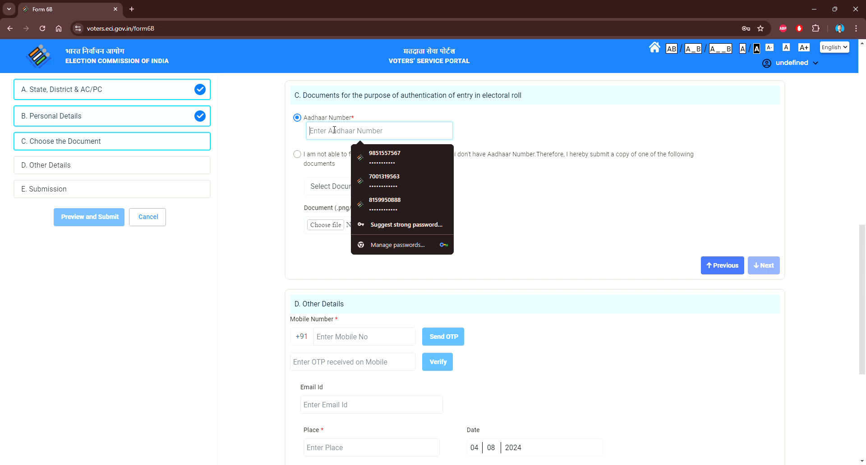
text(1234)
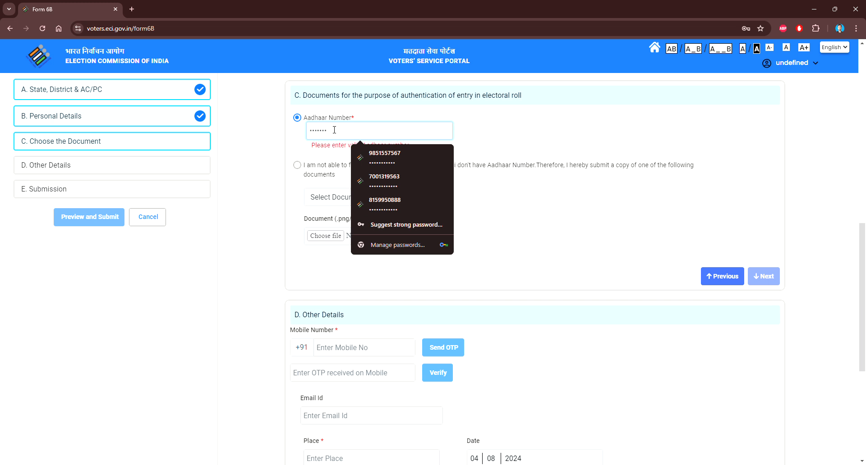
key(BackSpace)
key(BackSpace)
key(BackSpace)
key(BackSpace)
key(BackSpace)
key(ctrl+v)
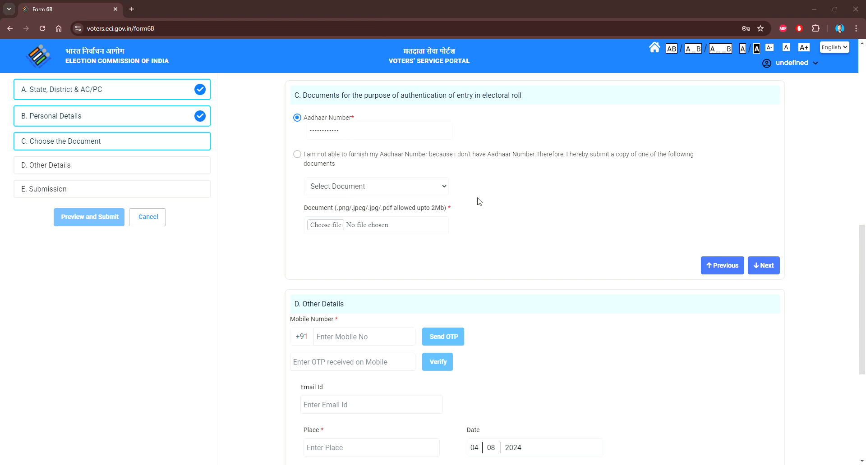
click(760, 267)
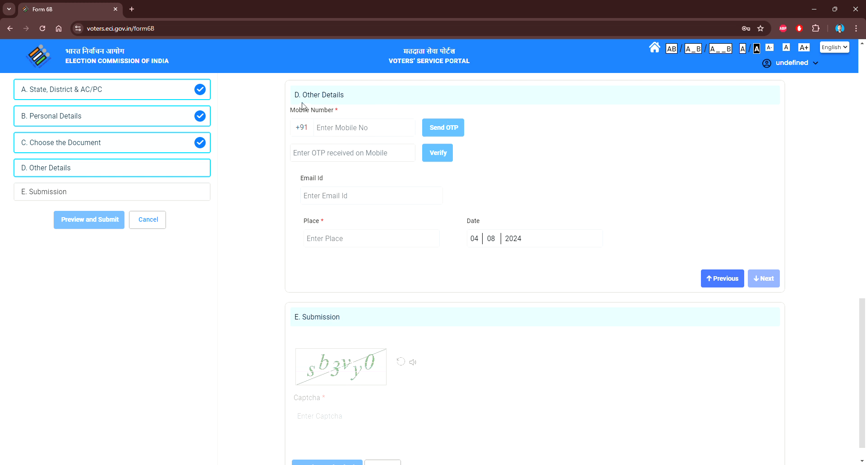
Enter the mobile number and verify it with the one-time password.
click(370, 126)
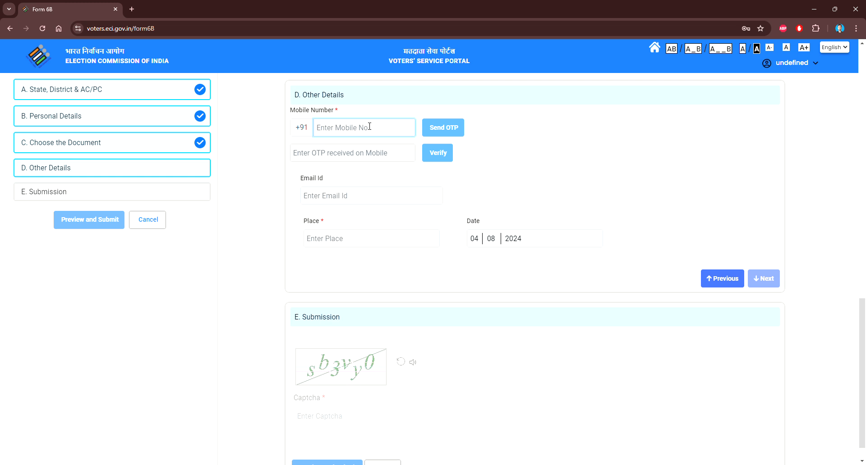
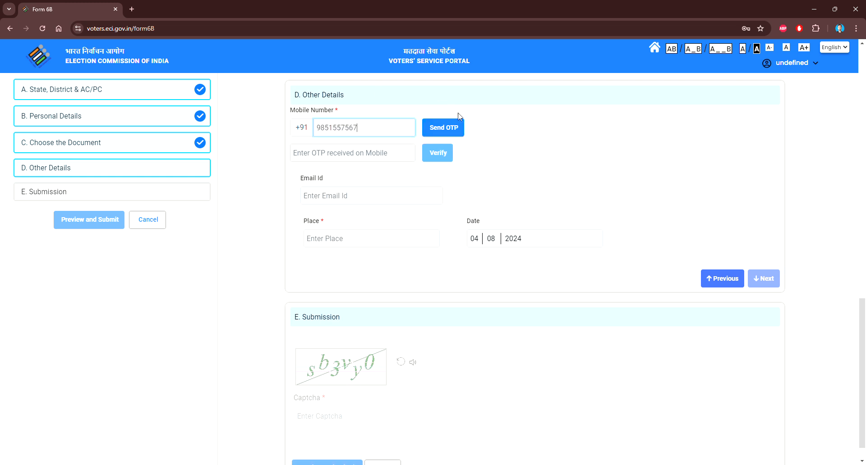
click(443, 129)
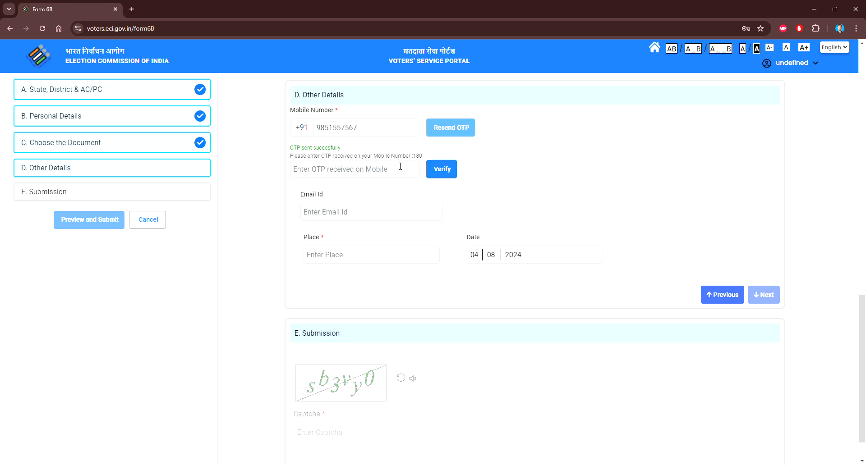
scroll(380, 165, down, 1)
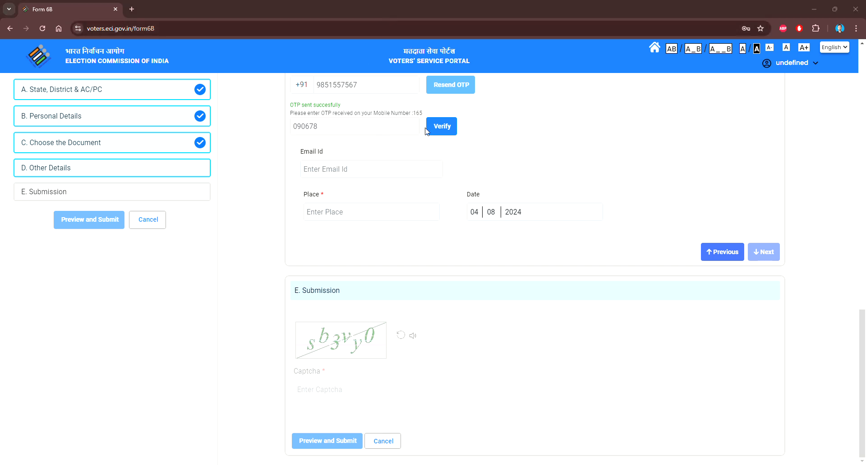
click(445, 127)
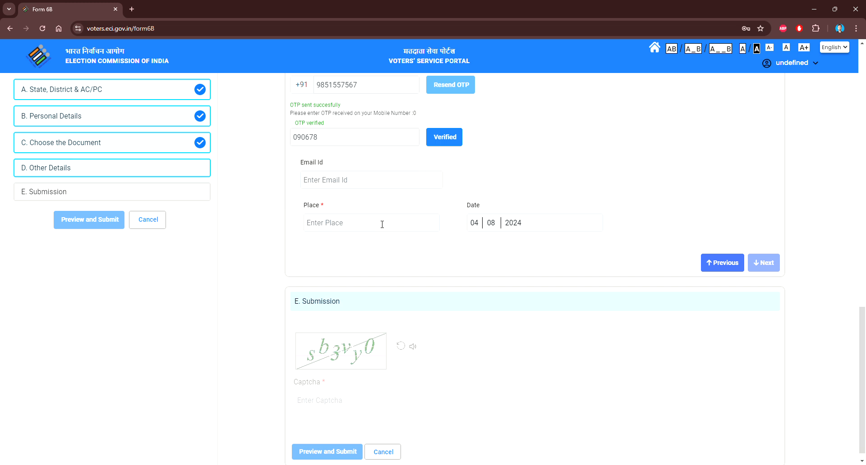
Fill in the required Place field with the place name.
scroll(373, 208, down, 1)
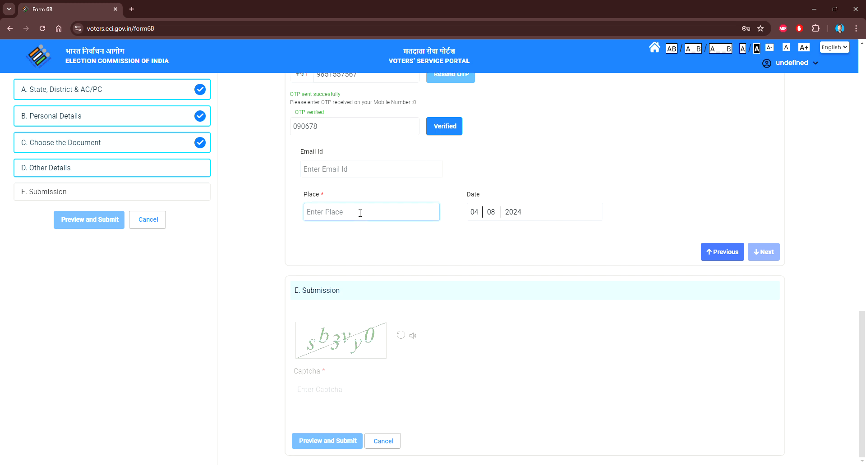
text(bve)
key(BackSpace)
key(BackSpace)
key(BackSpace)
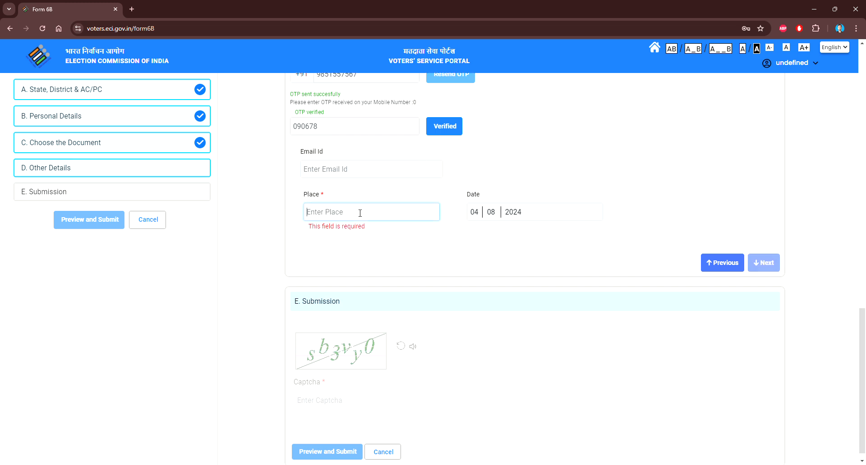
text(BELDANGA)
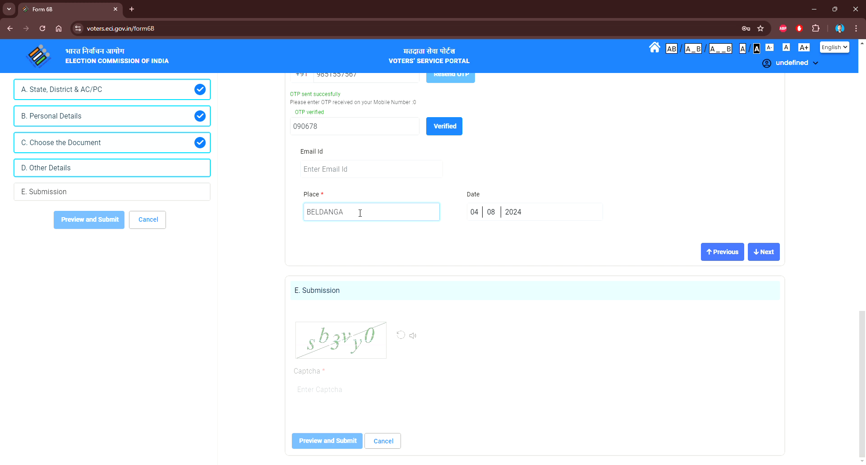
Mark Other Details complete and type the captcha characters in the Submission section.
click(771, 256)
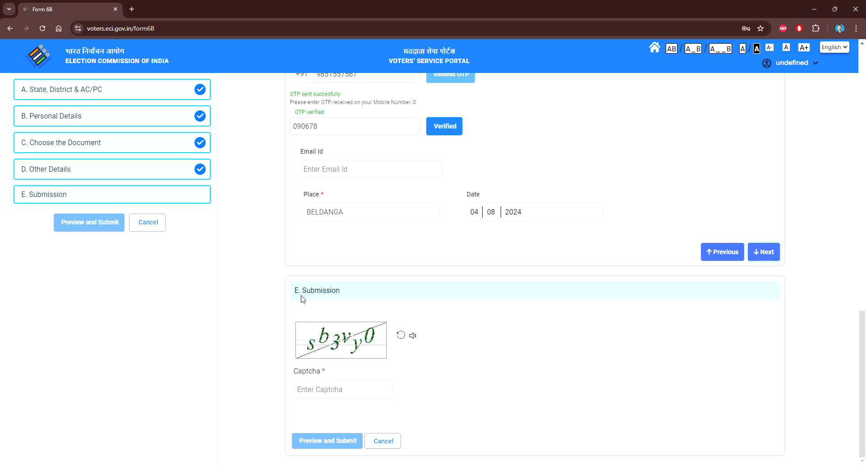
click(332, 393)
text(sb)
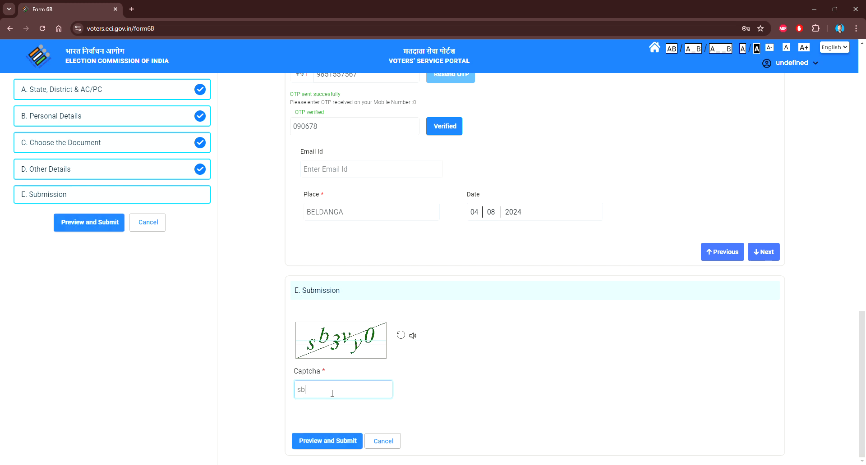
text(3vy0)
Preview the filled Form 6B, scroll through it, and choose Submit to get the Are You Sure? prompt.
click(324, 443)
scroll(399, 349, down, 4)
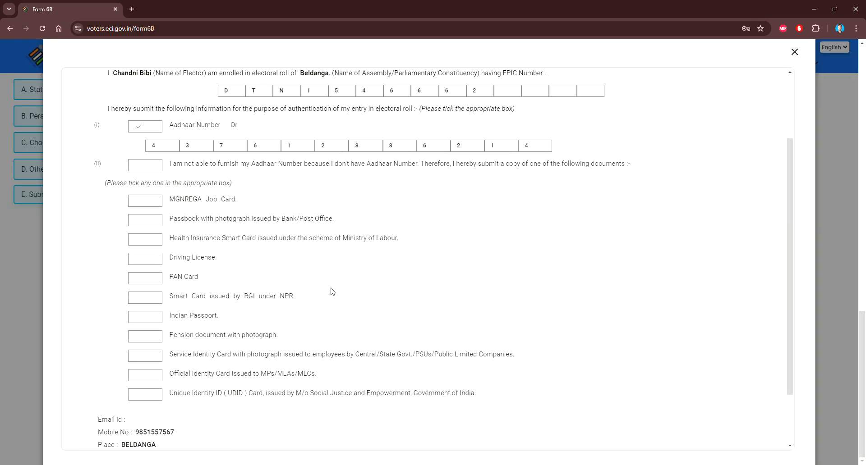
scroll(412, 289, up, 4)
scroll(409, 192, down, 3)
scroll(397, 225, down, 1)
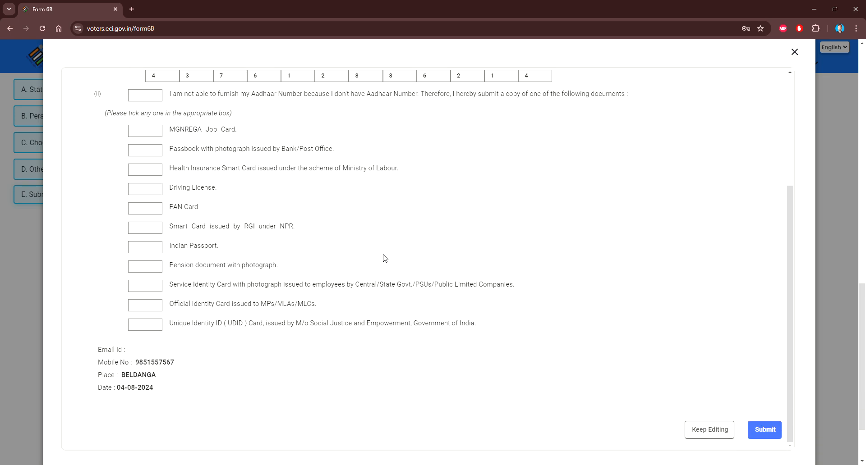
scroll(315, 262, up, 3)
scroll(388, 279, down, 3)
scroll(435, 276, down, 2)
scroll(672, 289, up, 2)
scroll(665, 290, down, 3)
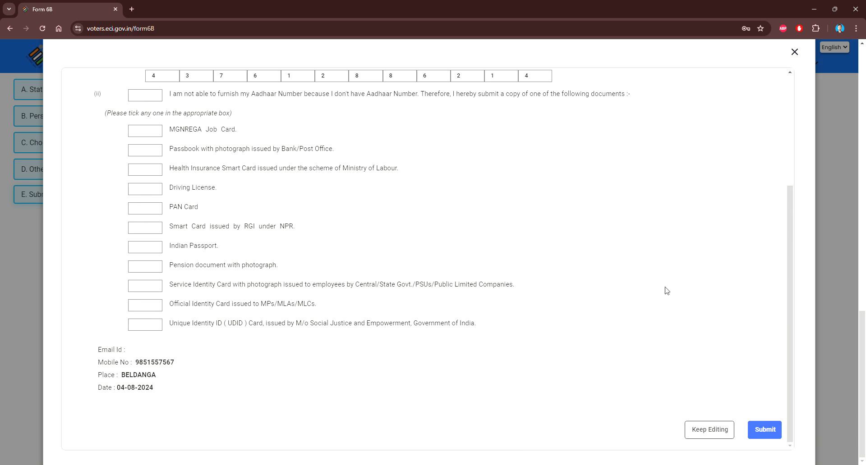
click(772, 429)
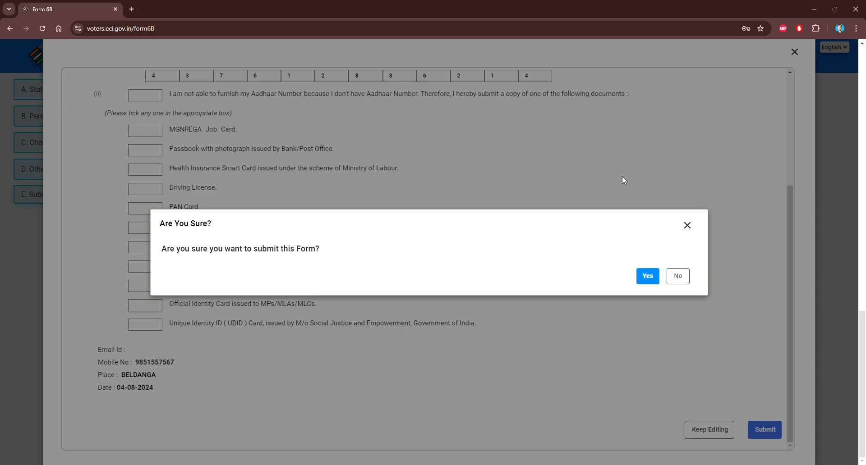
Confirm submission with Yes, download the acknowledgement, and dismiss the Congrats message with Ok.
click(648, 276)
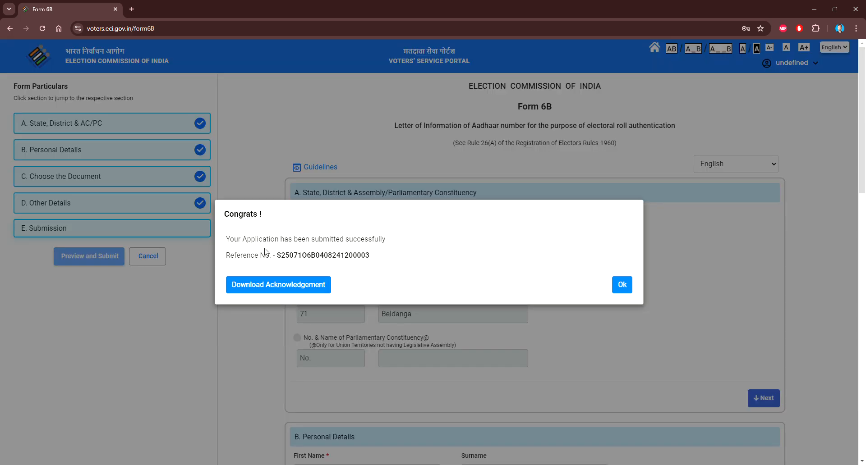
click(295, 288)
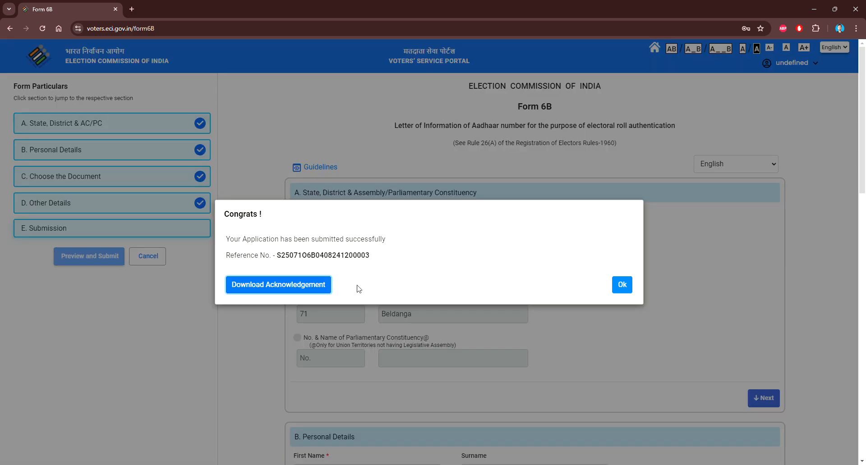
click(622, 285)
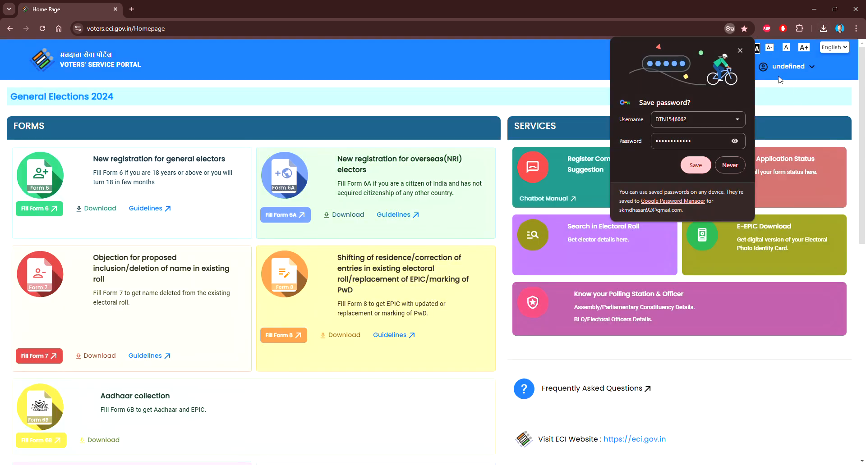
Open the downloaded Form_6B acknowledgement PDF from Chrome's downloads list and scroll through it.
click(823, 29)
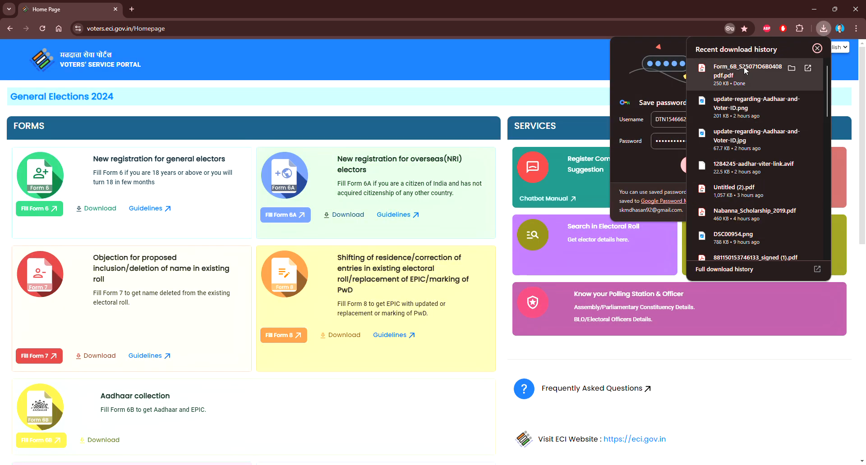
click(743, 71)
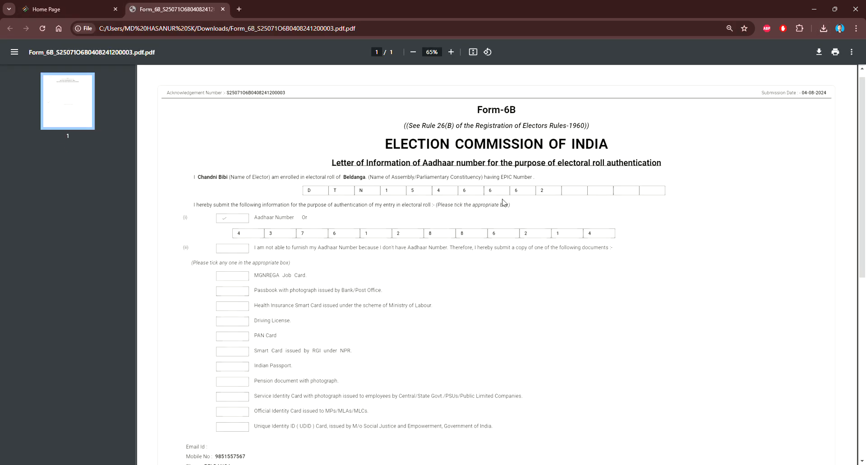
scroll(503, 202, down, 8)
scroll(522, 214, up, 8)
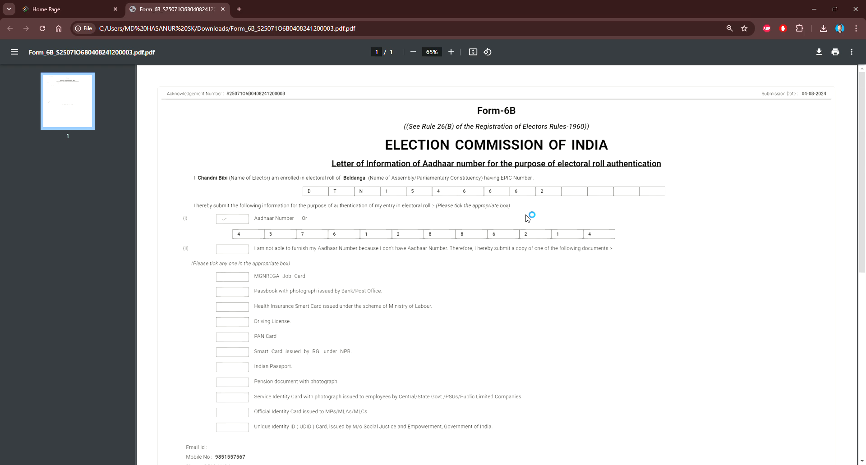
scroll(529, 220, down, 8)
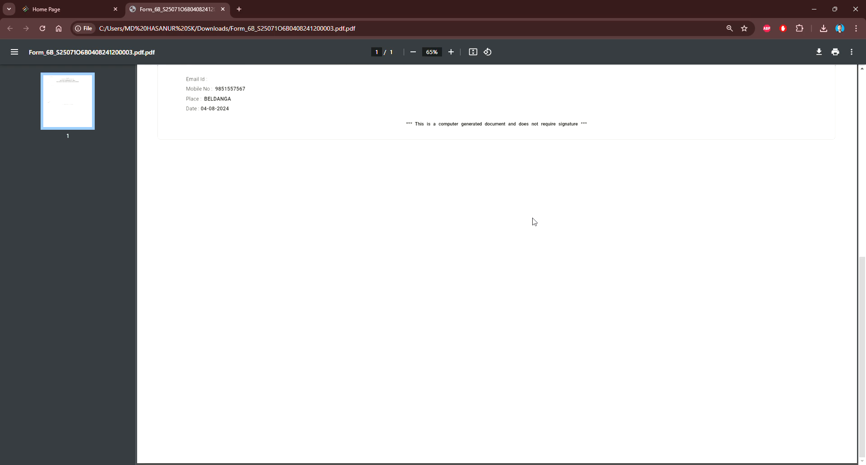
scroll(534, 222, up, 8)
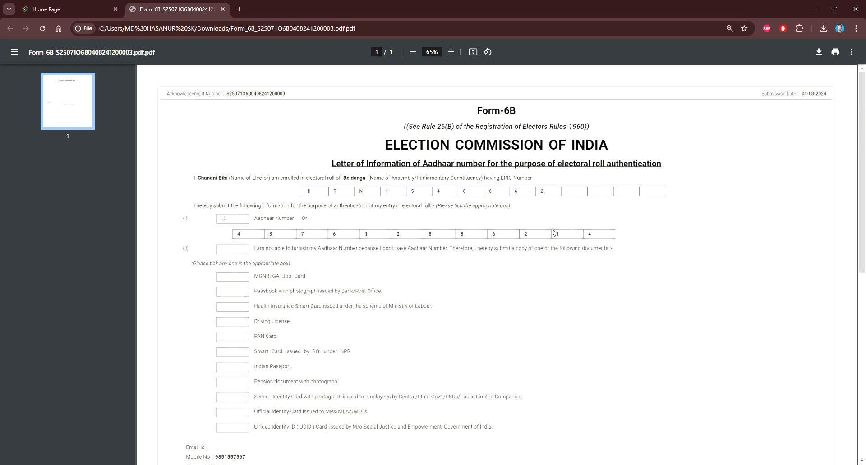